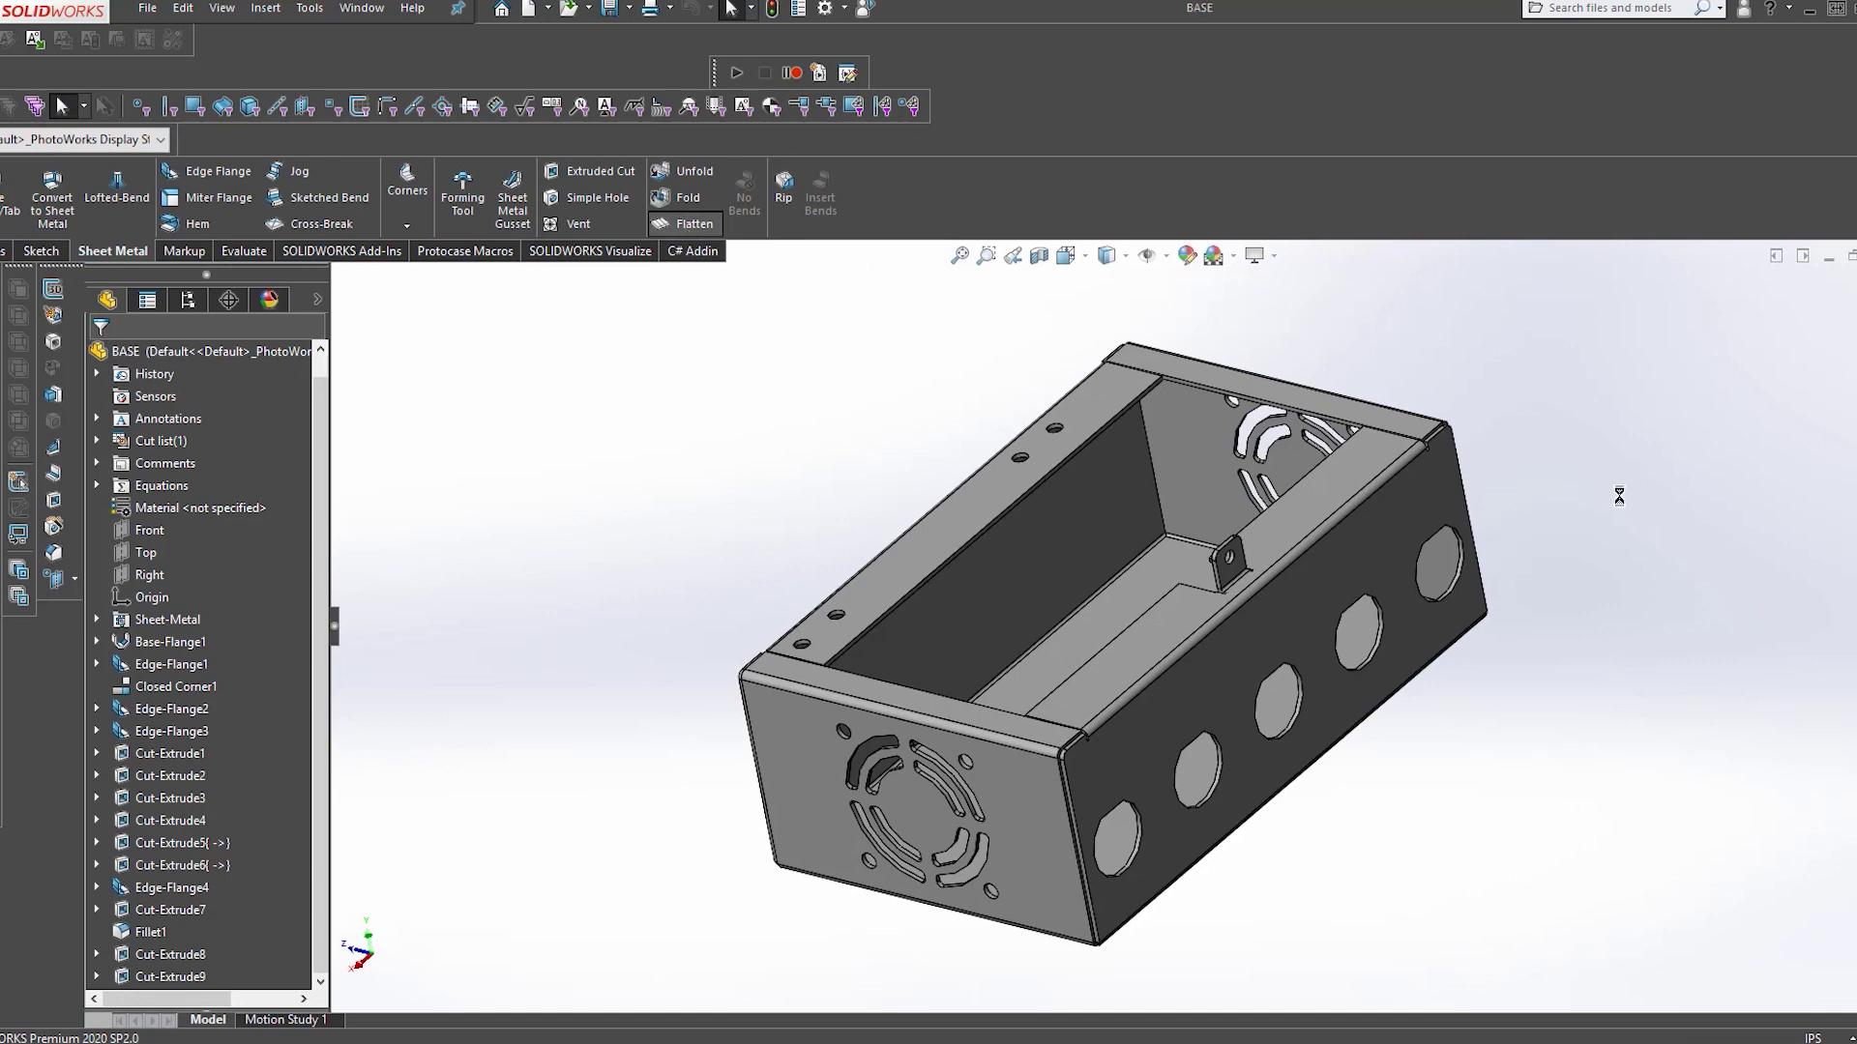
{"action": "scroll", "coordinate": [1293, 896], "scroll_direction": "down", "scroll_amount": 1}
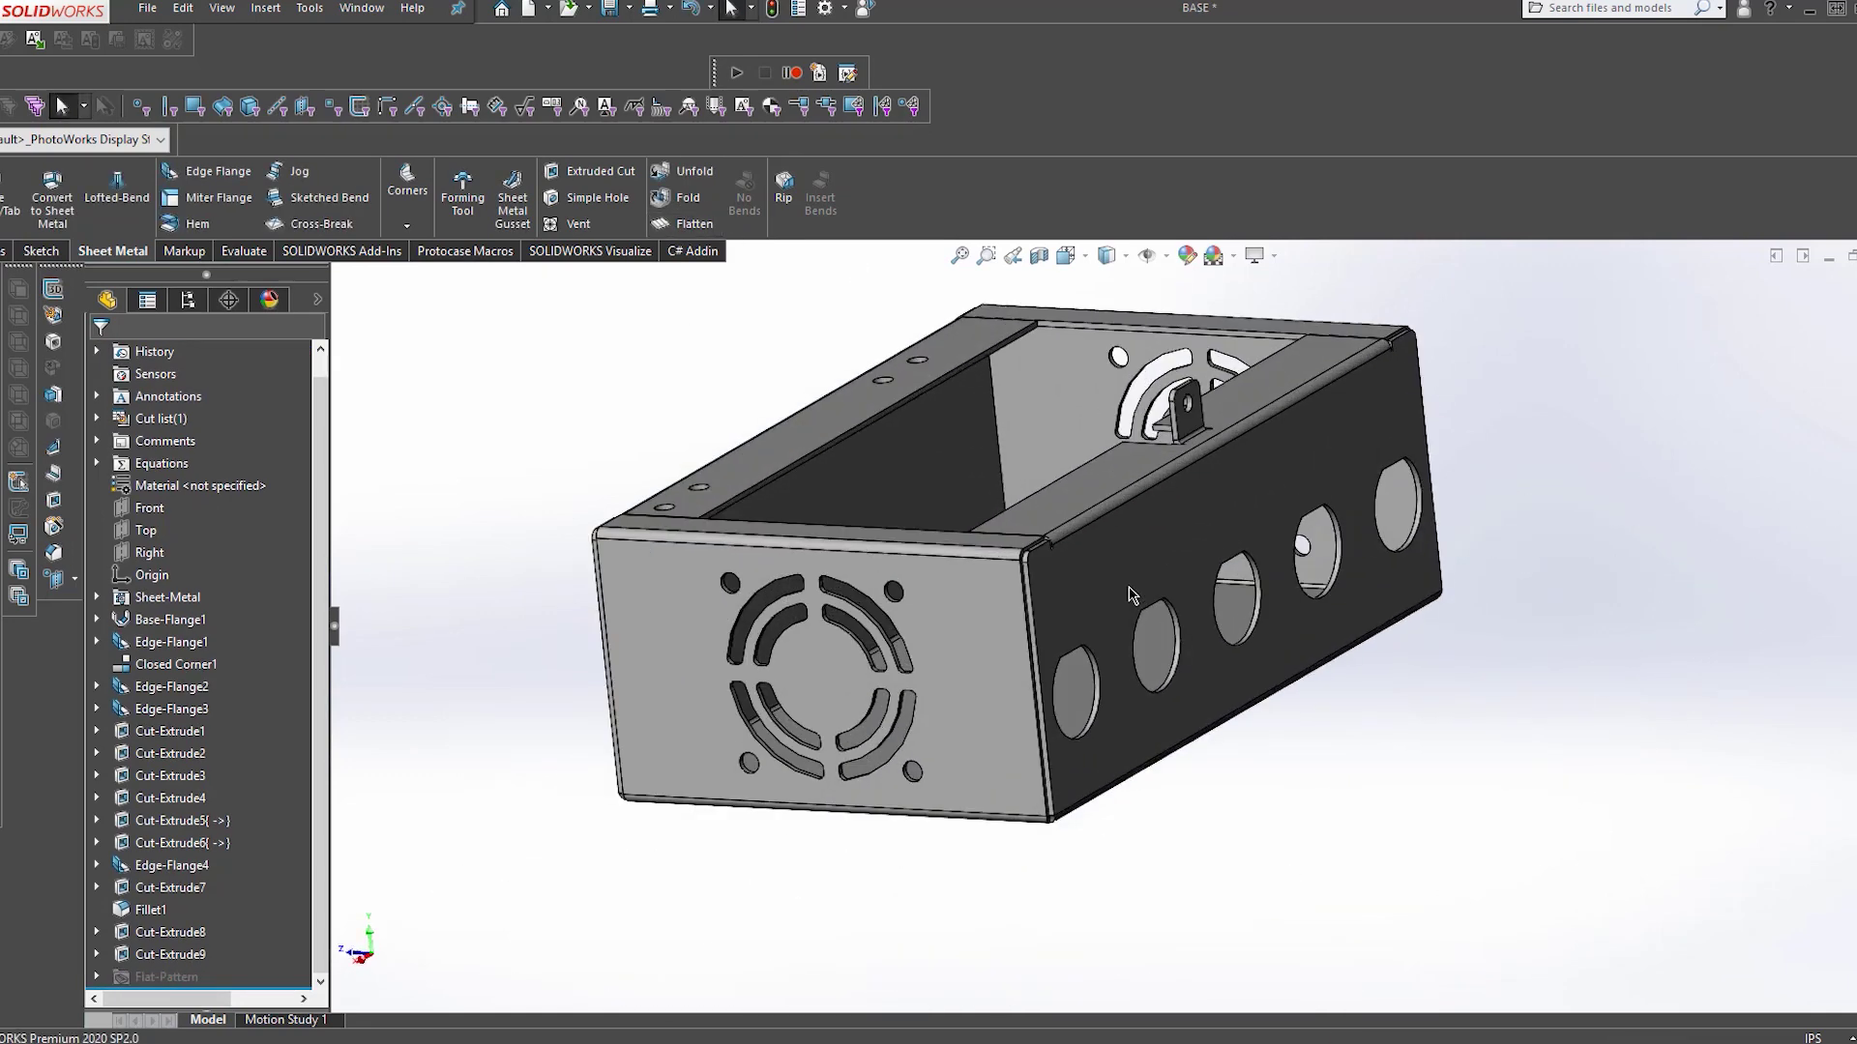
Step: Measure the side face of the base, then clear the measurement readouts
{"action": "left_click", "coordinate": [1188, 500]}
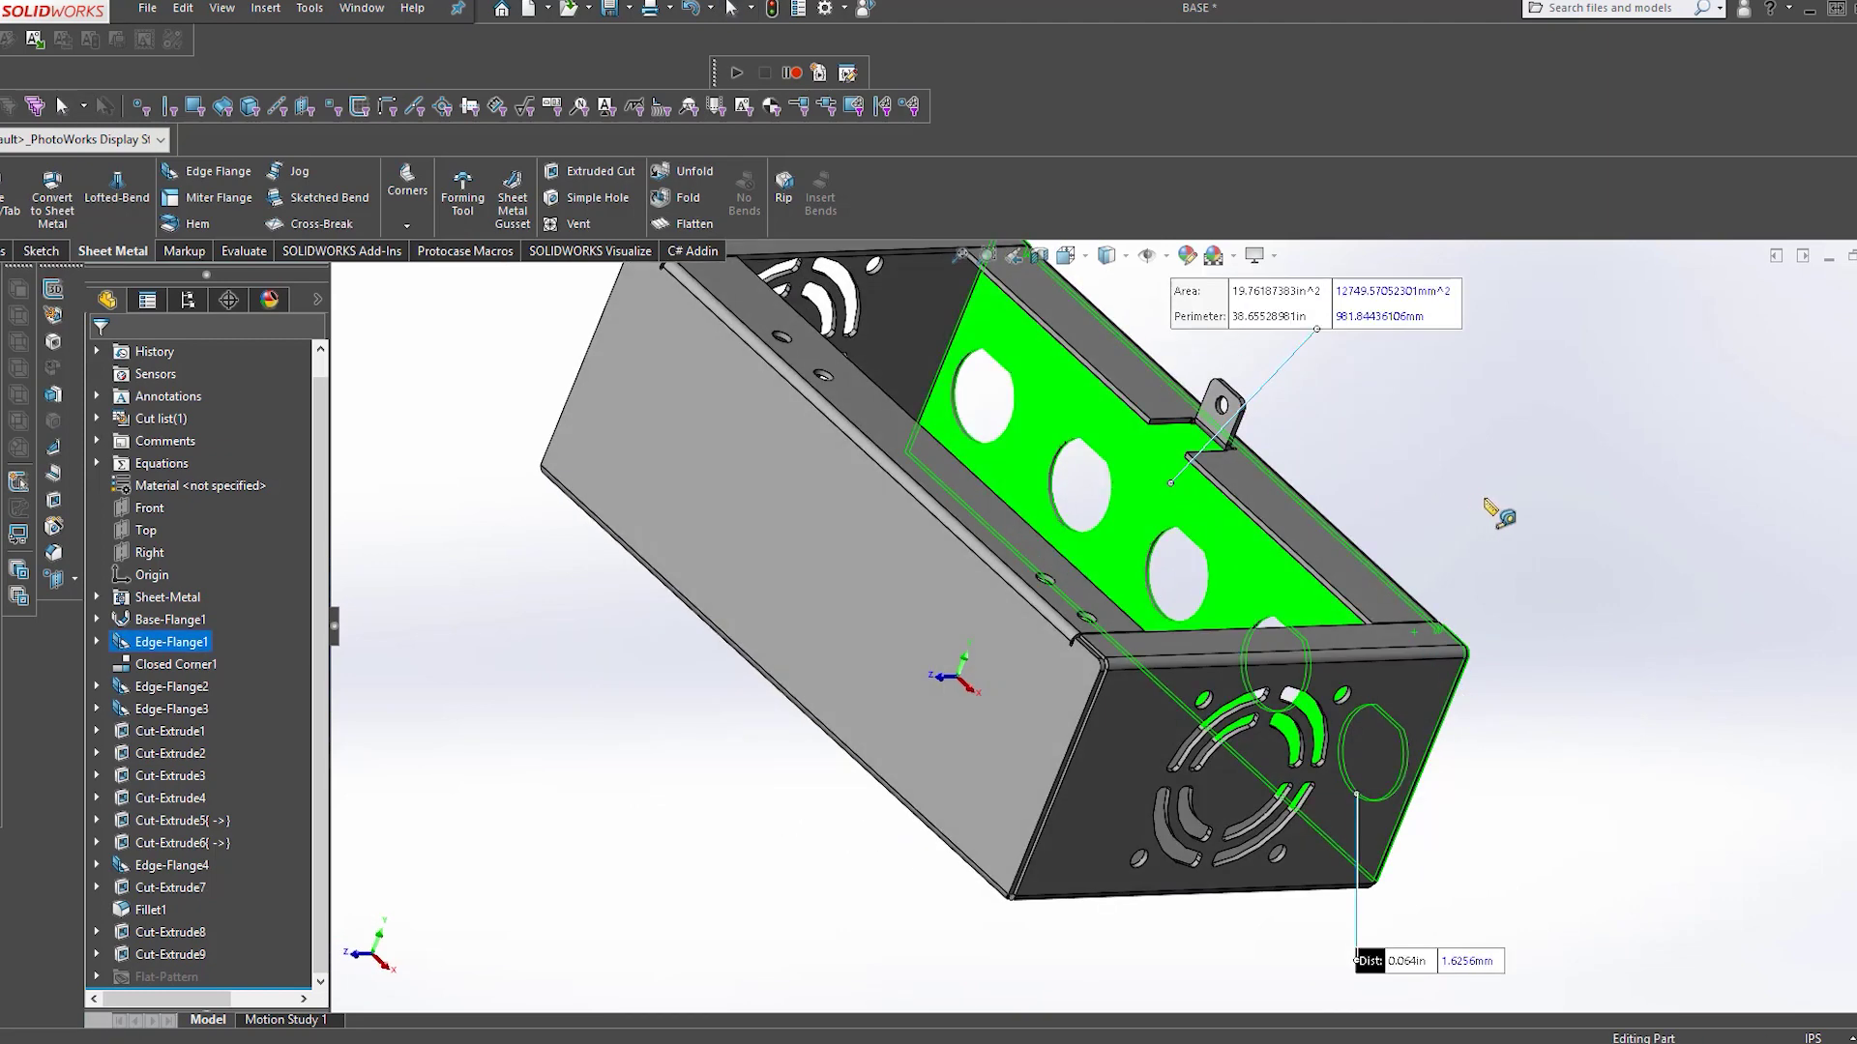
{"action": "key", "text": "Escape"}
{"action": "scroll", "coordinate": [610, 573], "scroll_direction": "down", "scroll_amount": 3}
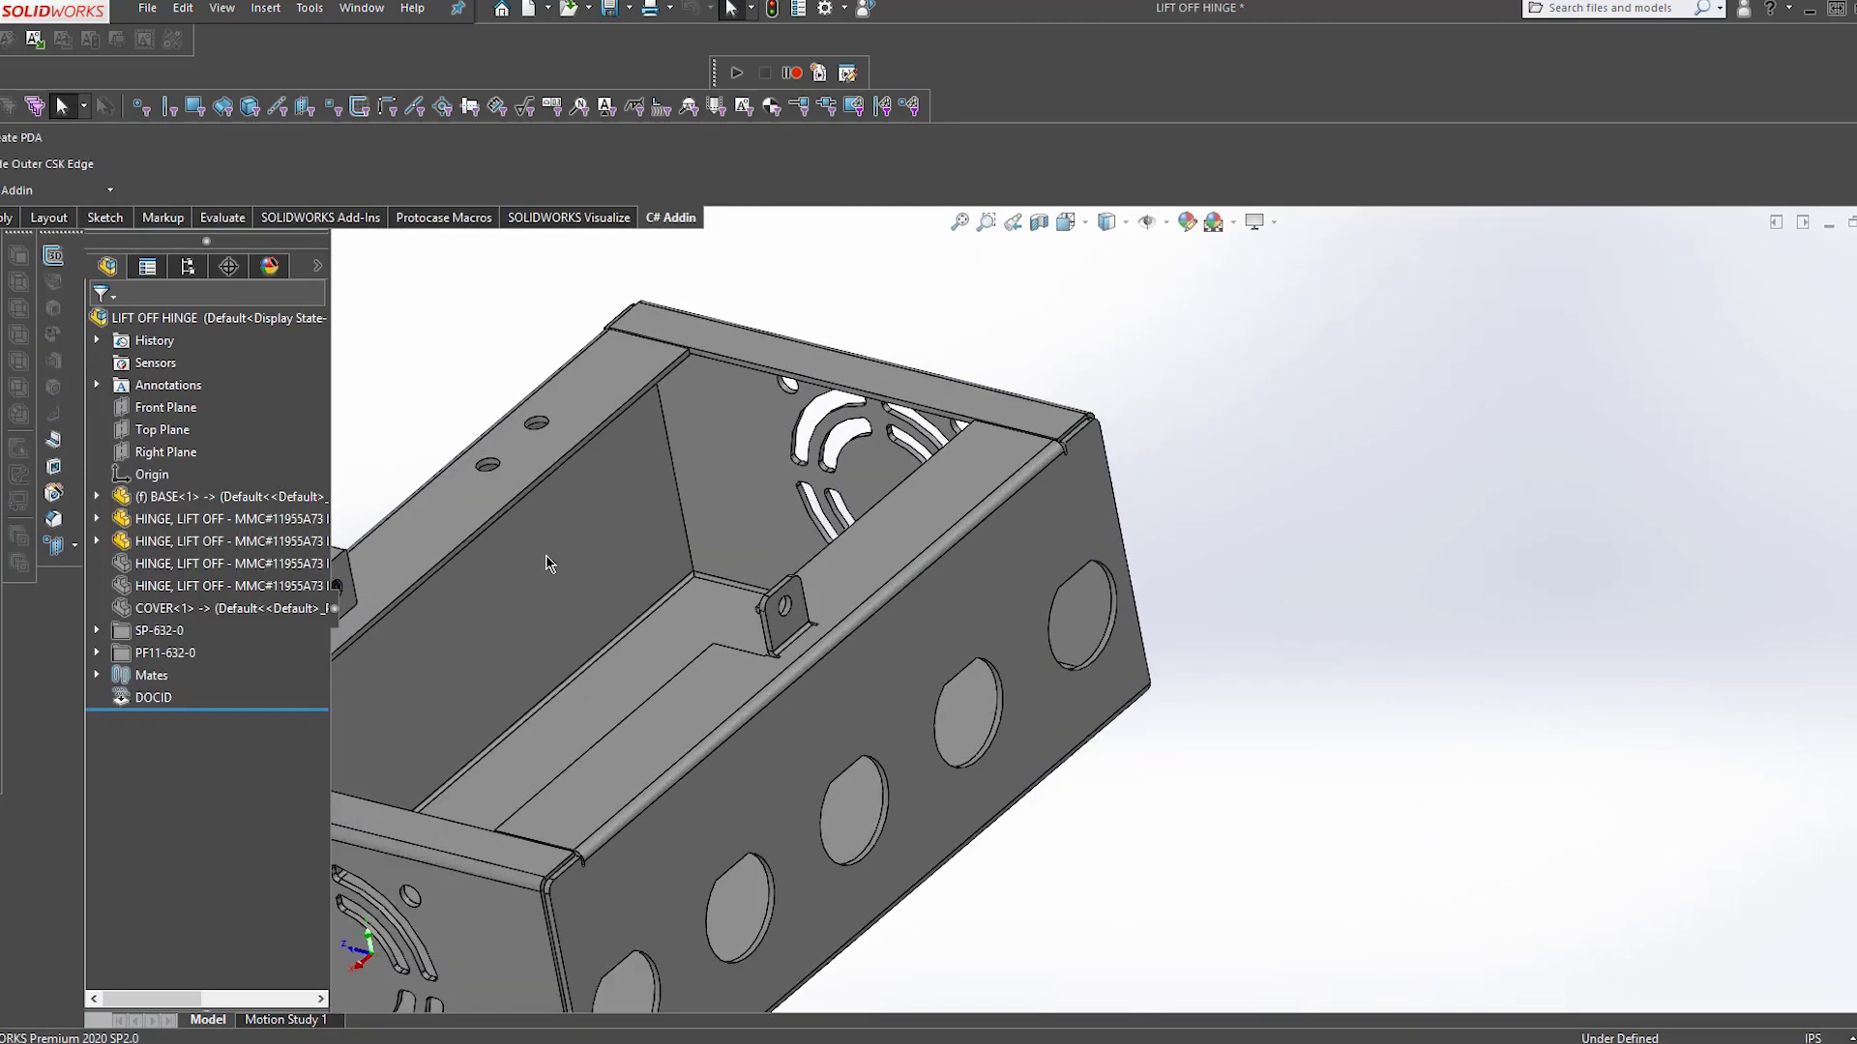
{"action": "scroll", "coordinate": [638, 588], "scroll_direction": "down", "scroll_amount": 4}
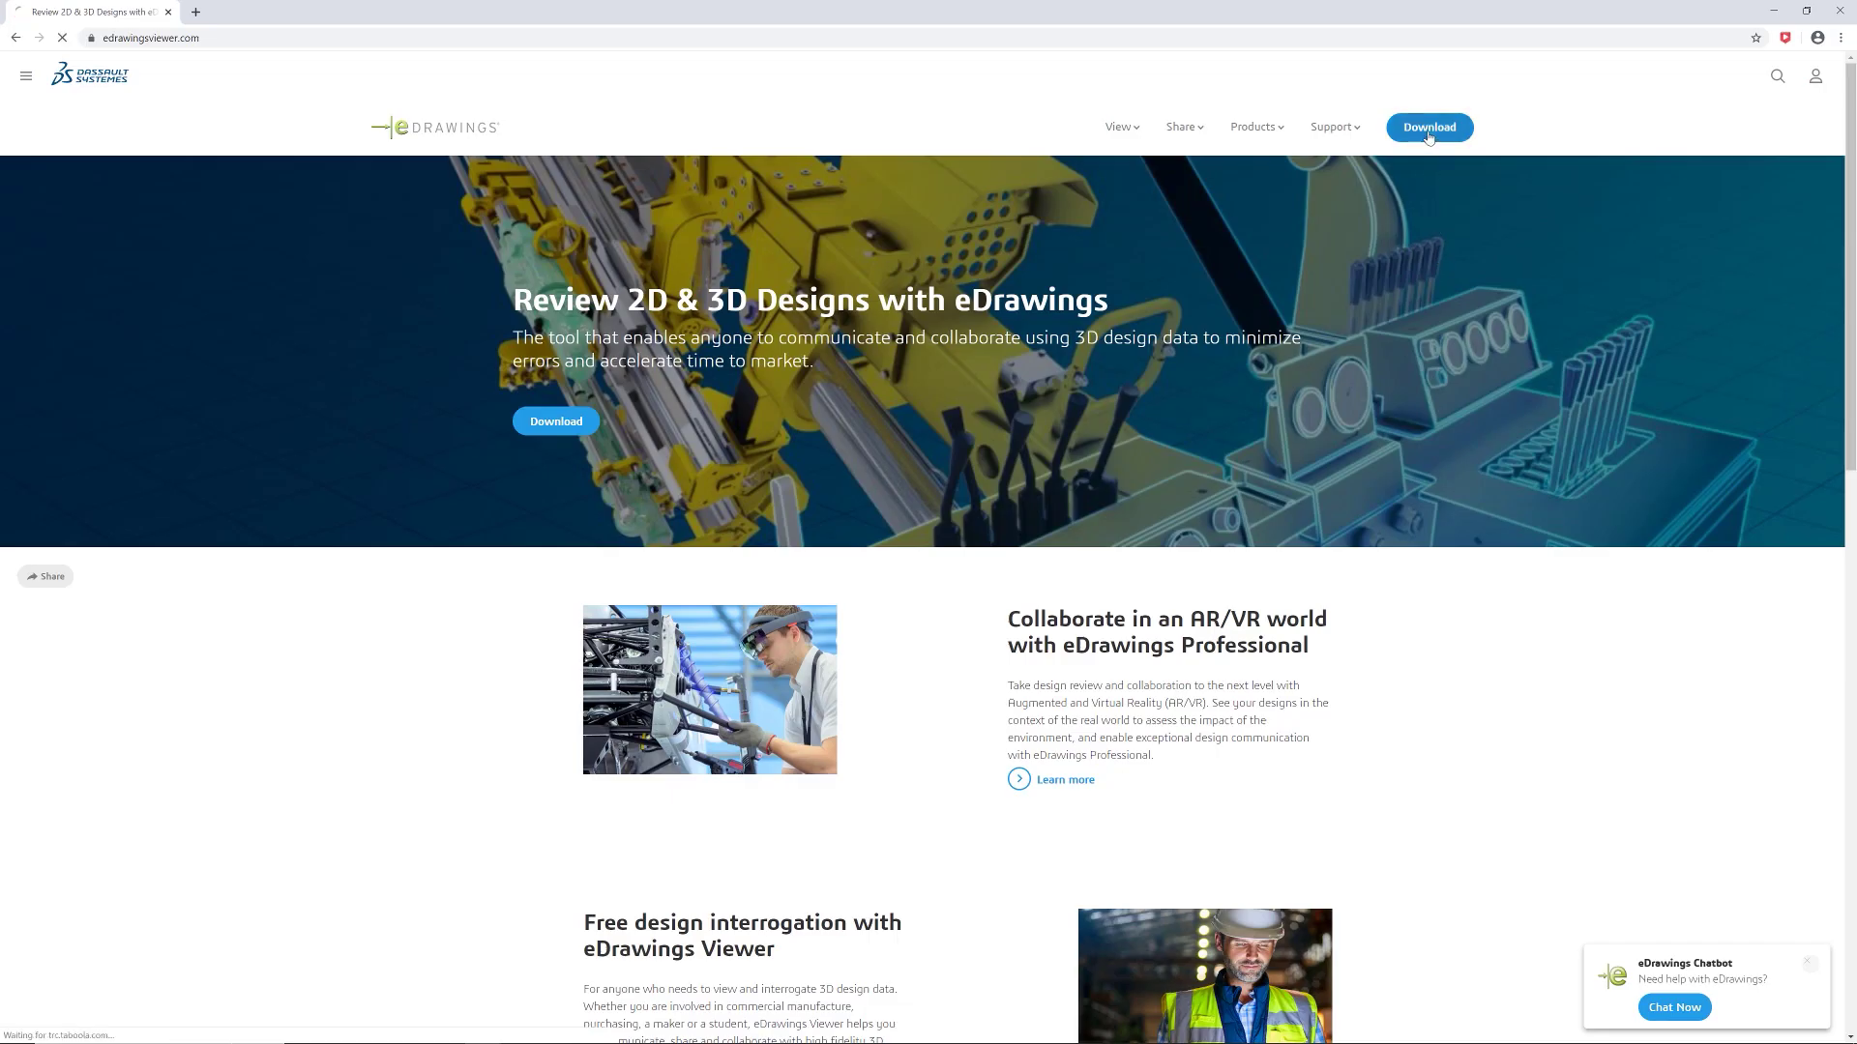
Step: Go to the eDrawings download page from edrawingsviewer.com
{"action": "left_click", "coordinate": [1429, 128]}
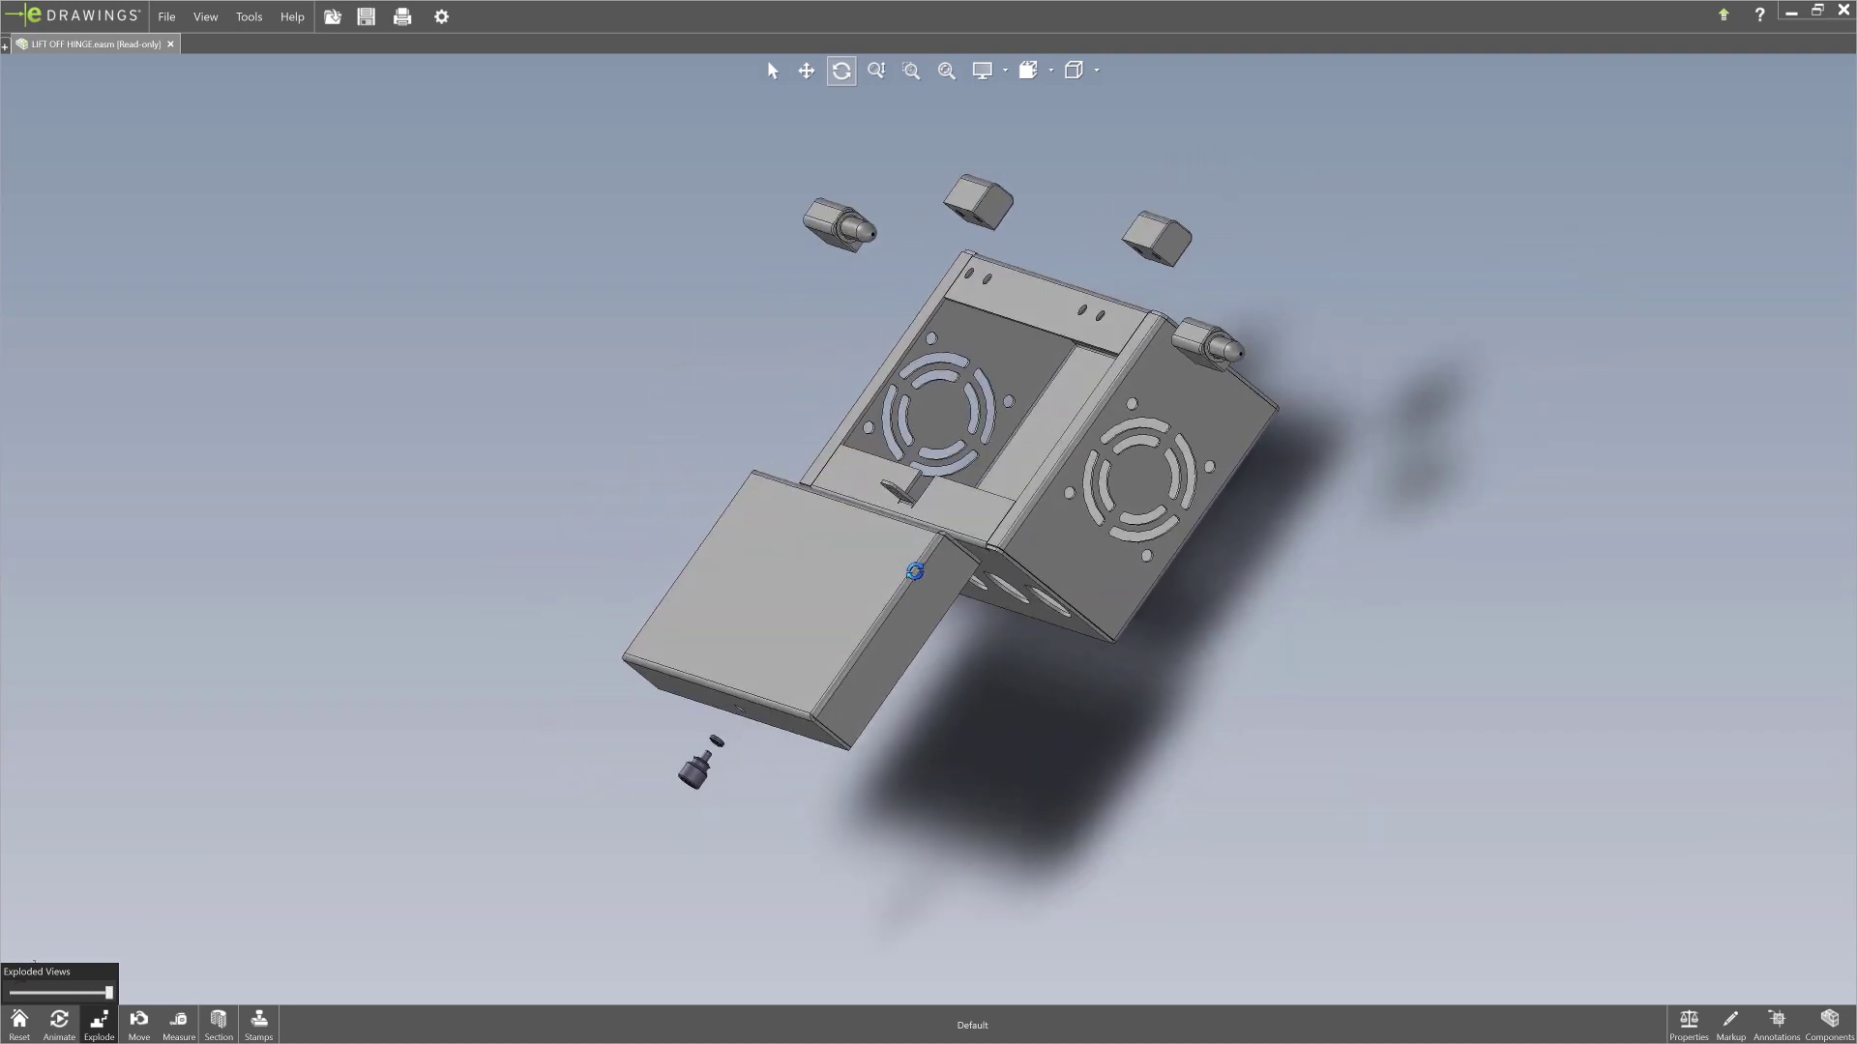
Step: Rotate the collapsed assembly and measure from a vent slot edge, reading 6.5539 in
{"action": "left_click_drag", "start_coordinate": [997, 600], "coordinate": [607, 754]}
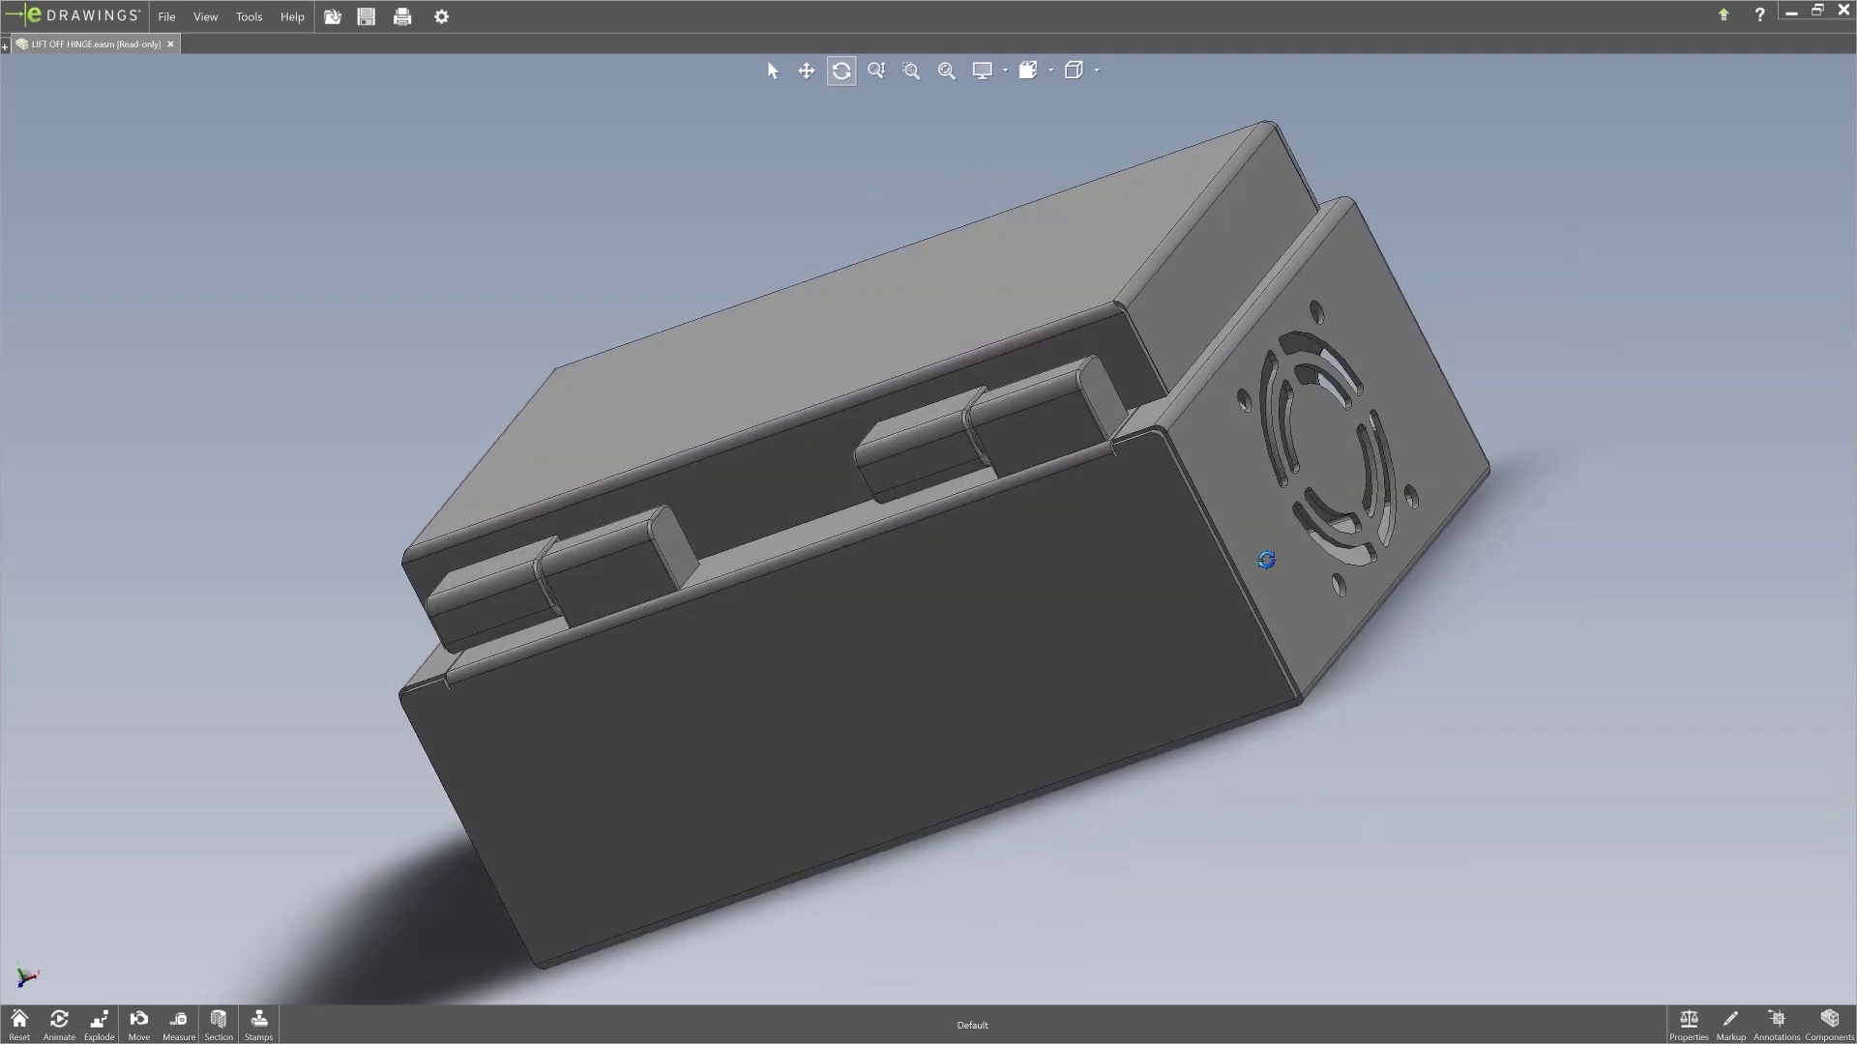
{"action": "left_click", "coordinate": [179, 1020]}
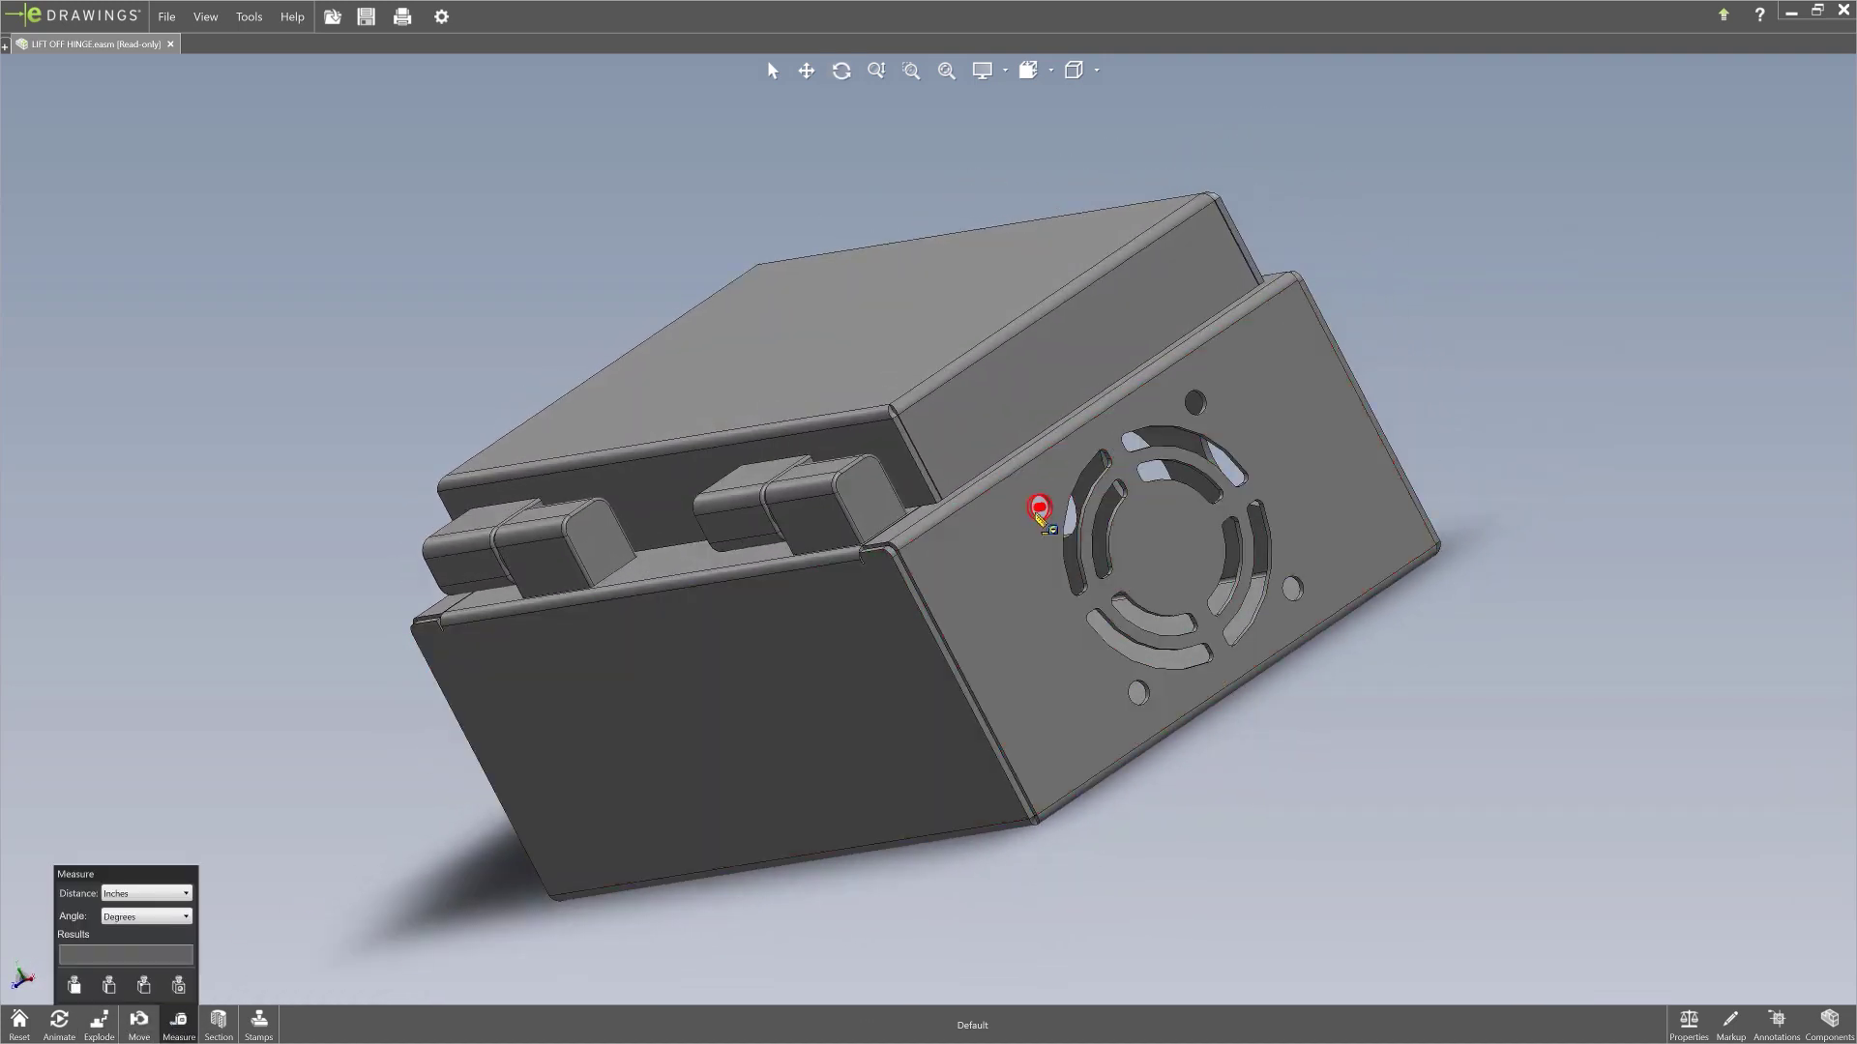
{"action": "left_click", "coordinate": [1065, 539]}
{"action": "left_click", "coordinate": [1070, 539]}
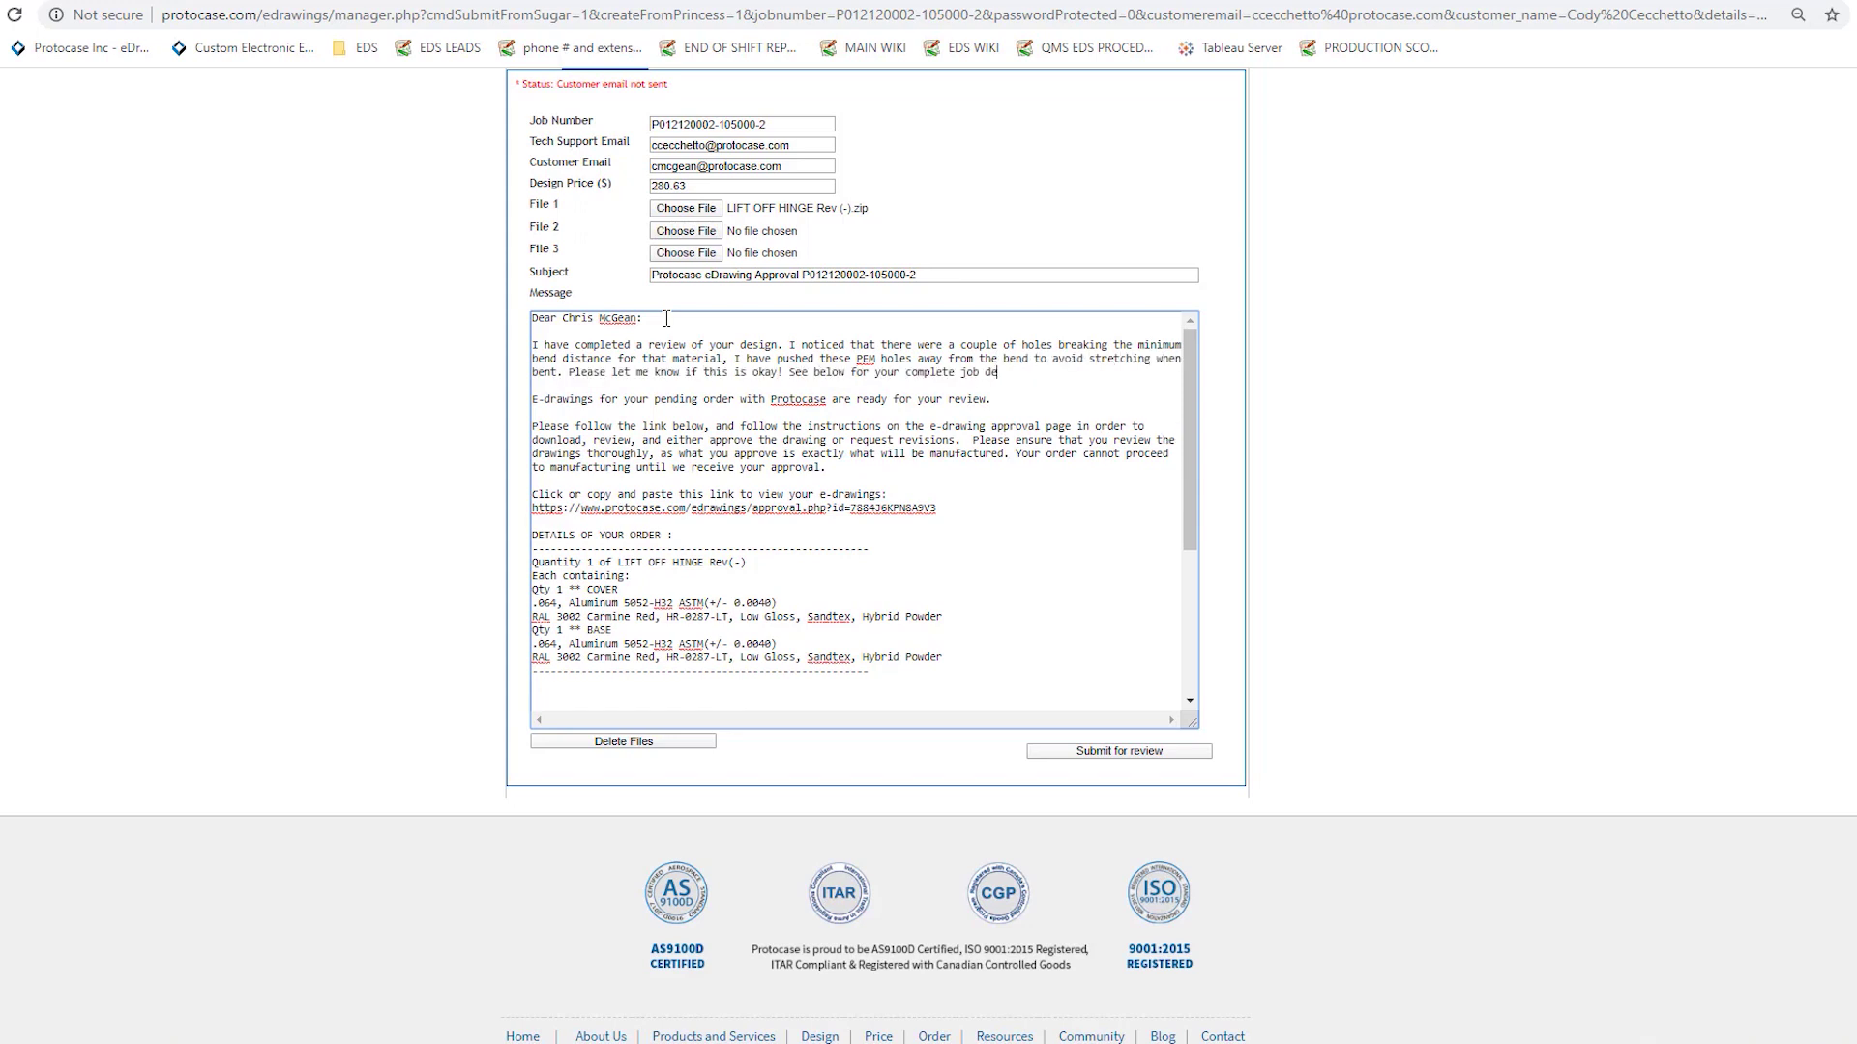
{"action": "type", "text": "tails."}
Step: Finish the holes-near-bend message with a sign-off and submit for customer review
{"action": "key", "text": "Return"}
{"action": "key", "text": "Return"}
{"action": "type", "text": "Thanks"}
{"action": "key", "text": "Return"}
{"action": "type", "text": "Cody"}
{"action": "left_click", "coordinate": [1145, 758]}
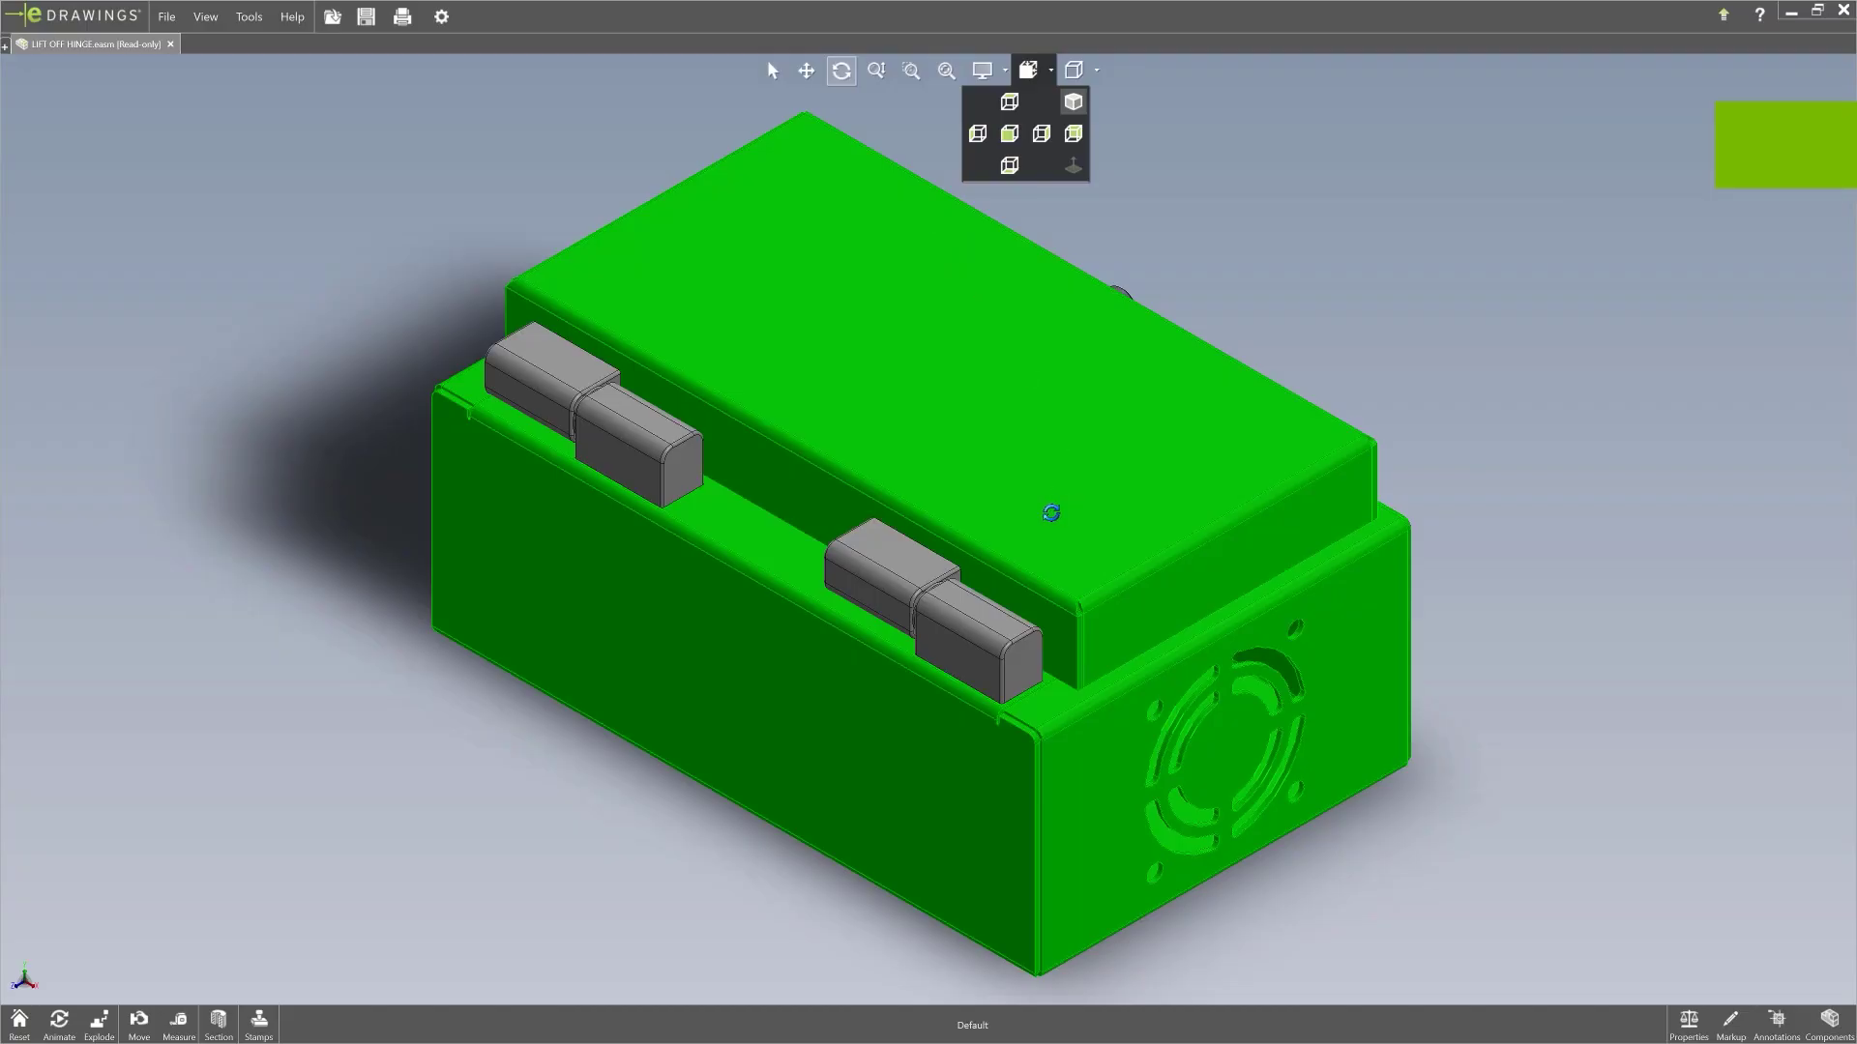
{"action": "mouse_move", "coordinate": [1044, 519]}
{"action": "left_mouse_down"}
{"action": "mouse_move", "coordinate": [800, 489]}
{"action": "mouse_move", "coordinate": [755, 505]}
{"action": "mouse_move", "coordinate": [1035, 489]}
{"action": "mouse_move", "coordinate": [856, 362]}
{"action": "mouse_move", "coordinate": [696, 420]}
{"action": "mouse_move", "coordinate": [769, 523]}
{"action": "mouse_move", "coordinate": [810, 527]}
{"action": "mouse_move", "coordinate": [769, 544]}
{"action": "left_mouse_up"}
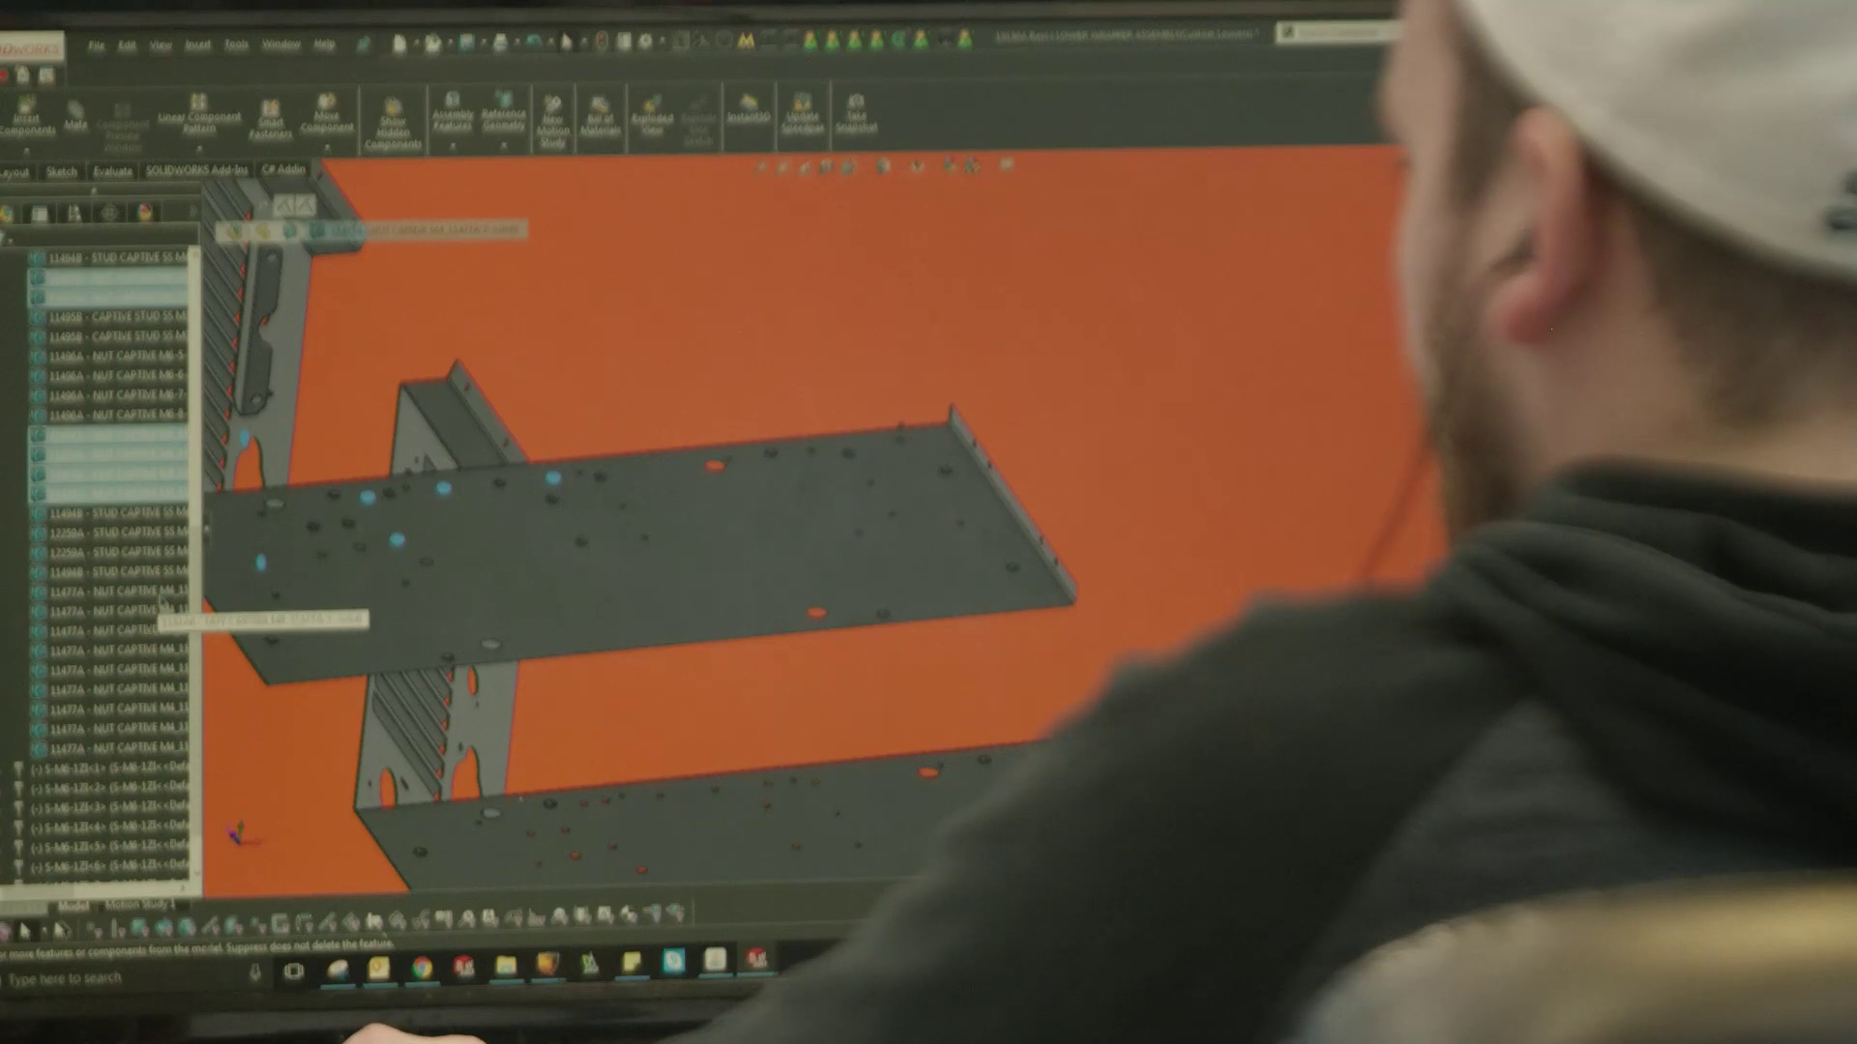
{"action": "left_click", "coordinate": [160, 602]}
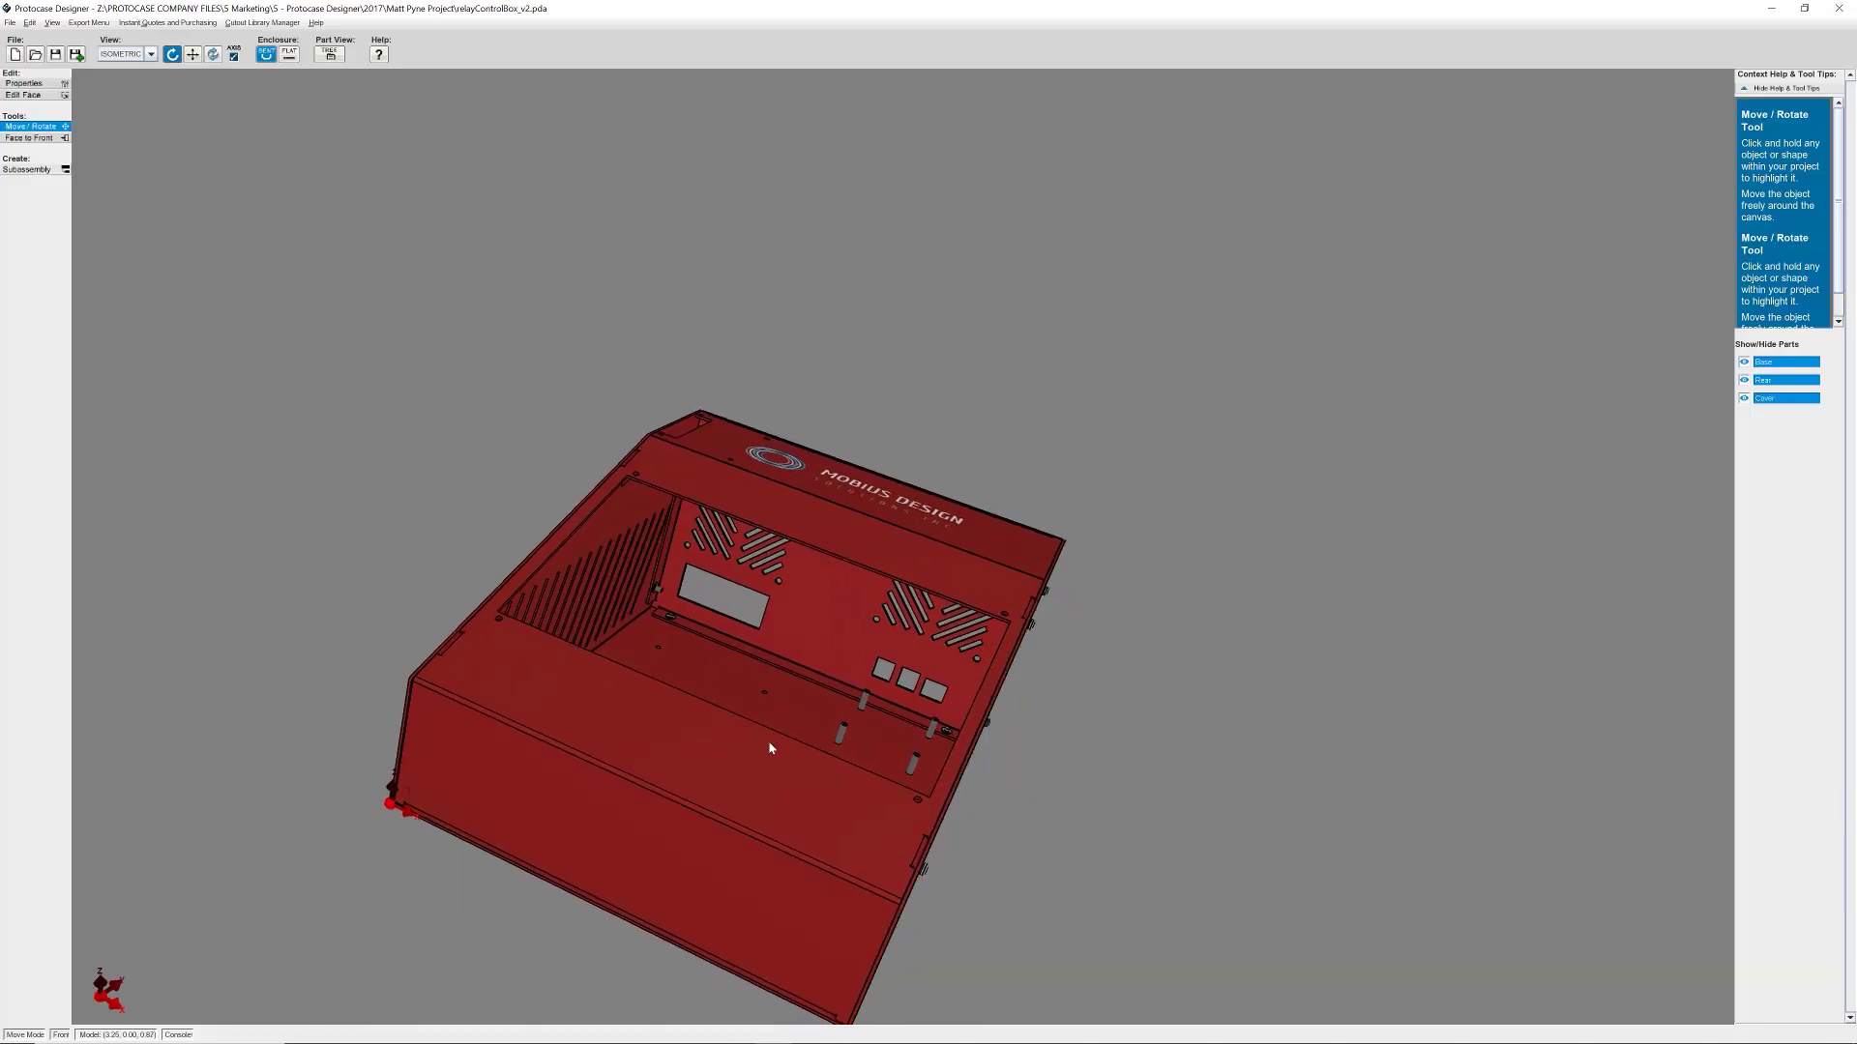
{"action": "left_click_drag", "start_coordinate": [787, 755], "coordinate": [790, 755]}
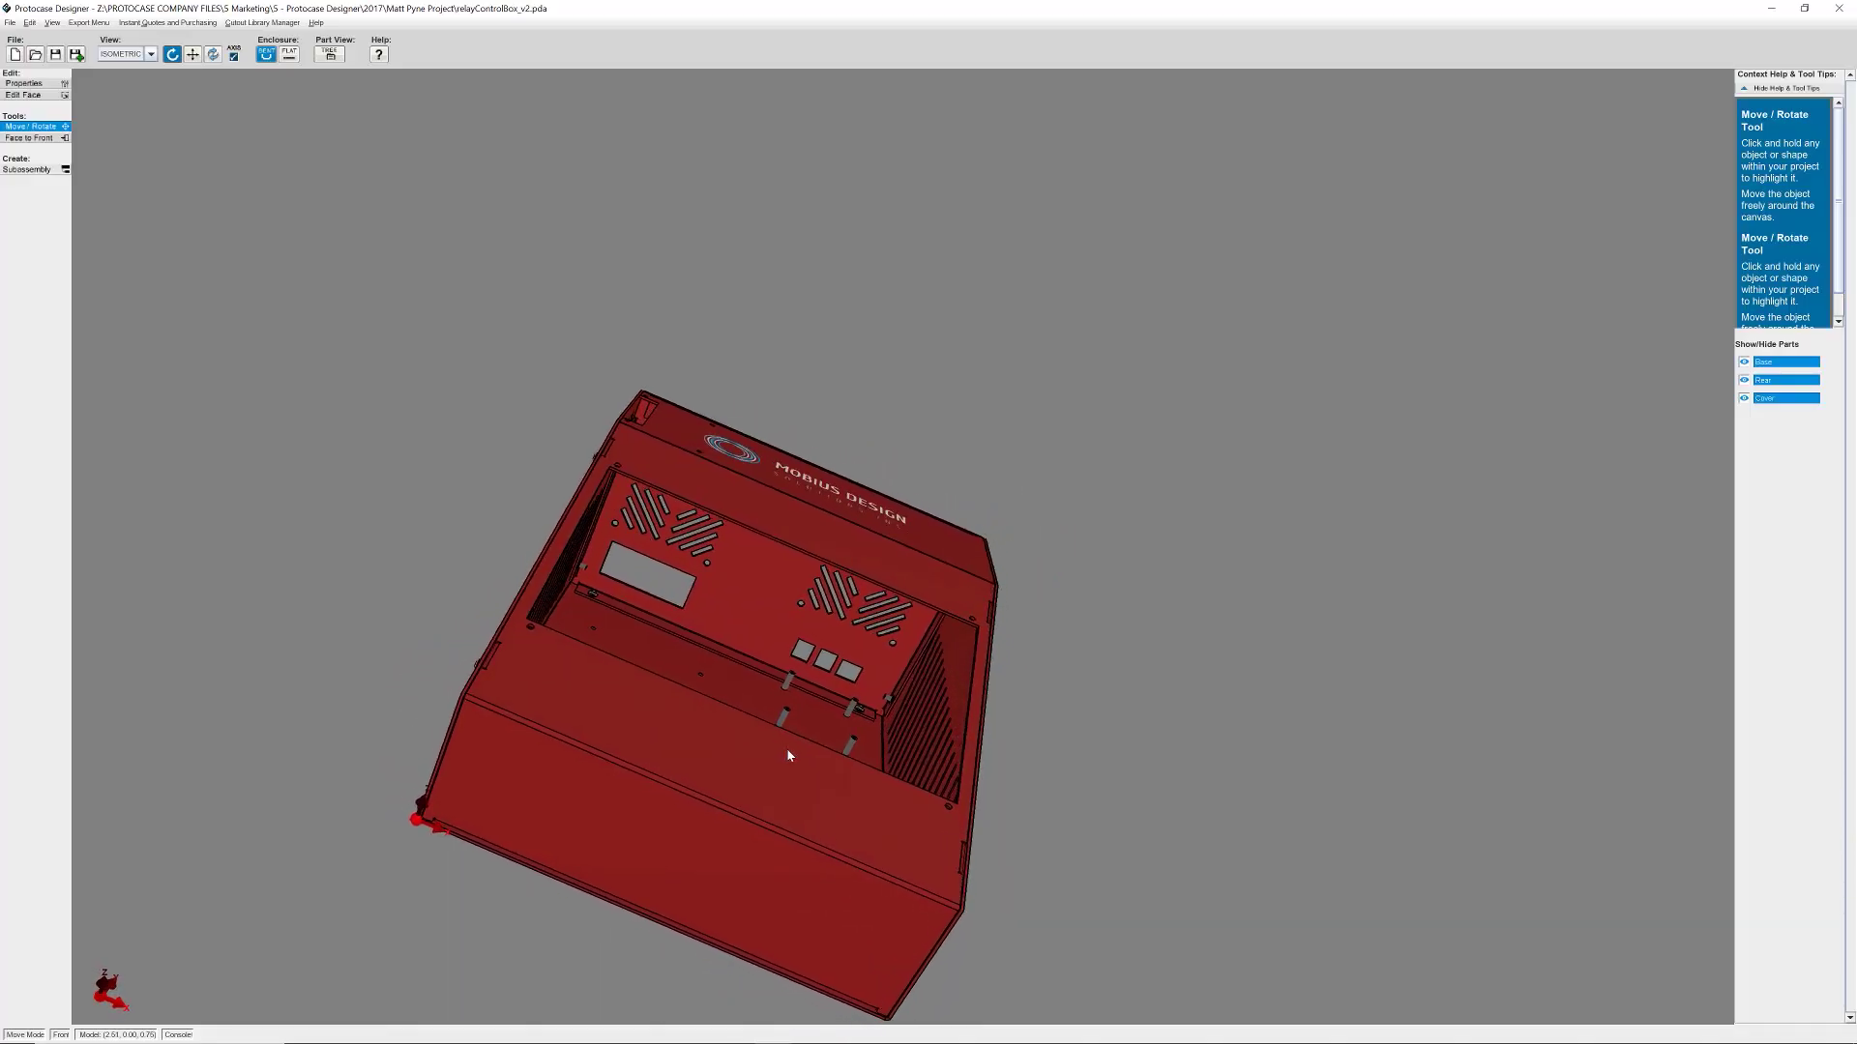
{"action": "left_click", "coordinate": [48, 104]}
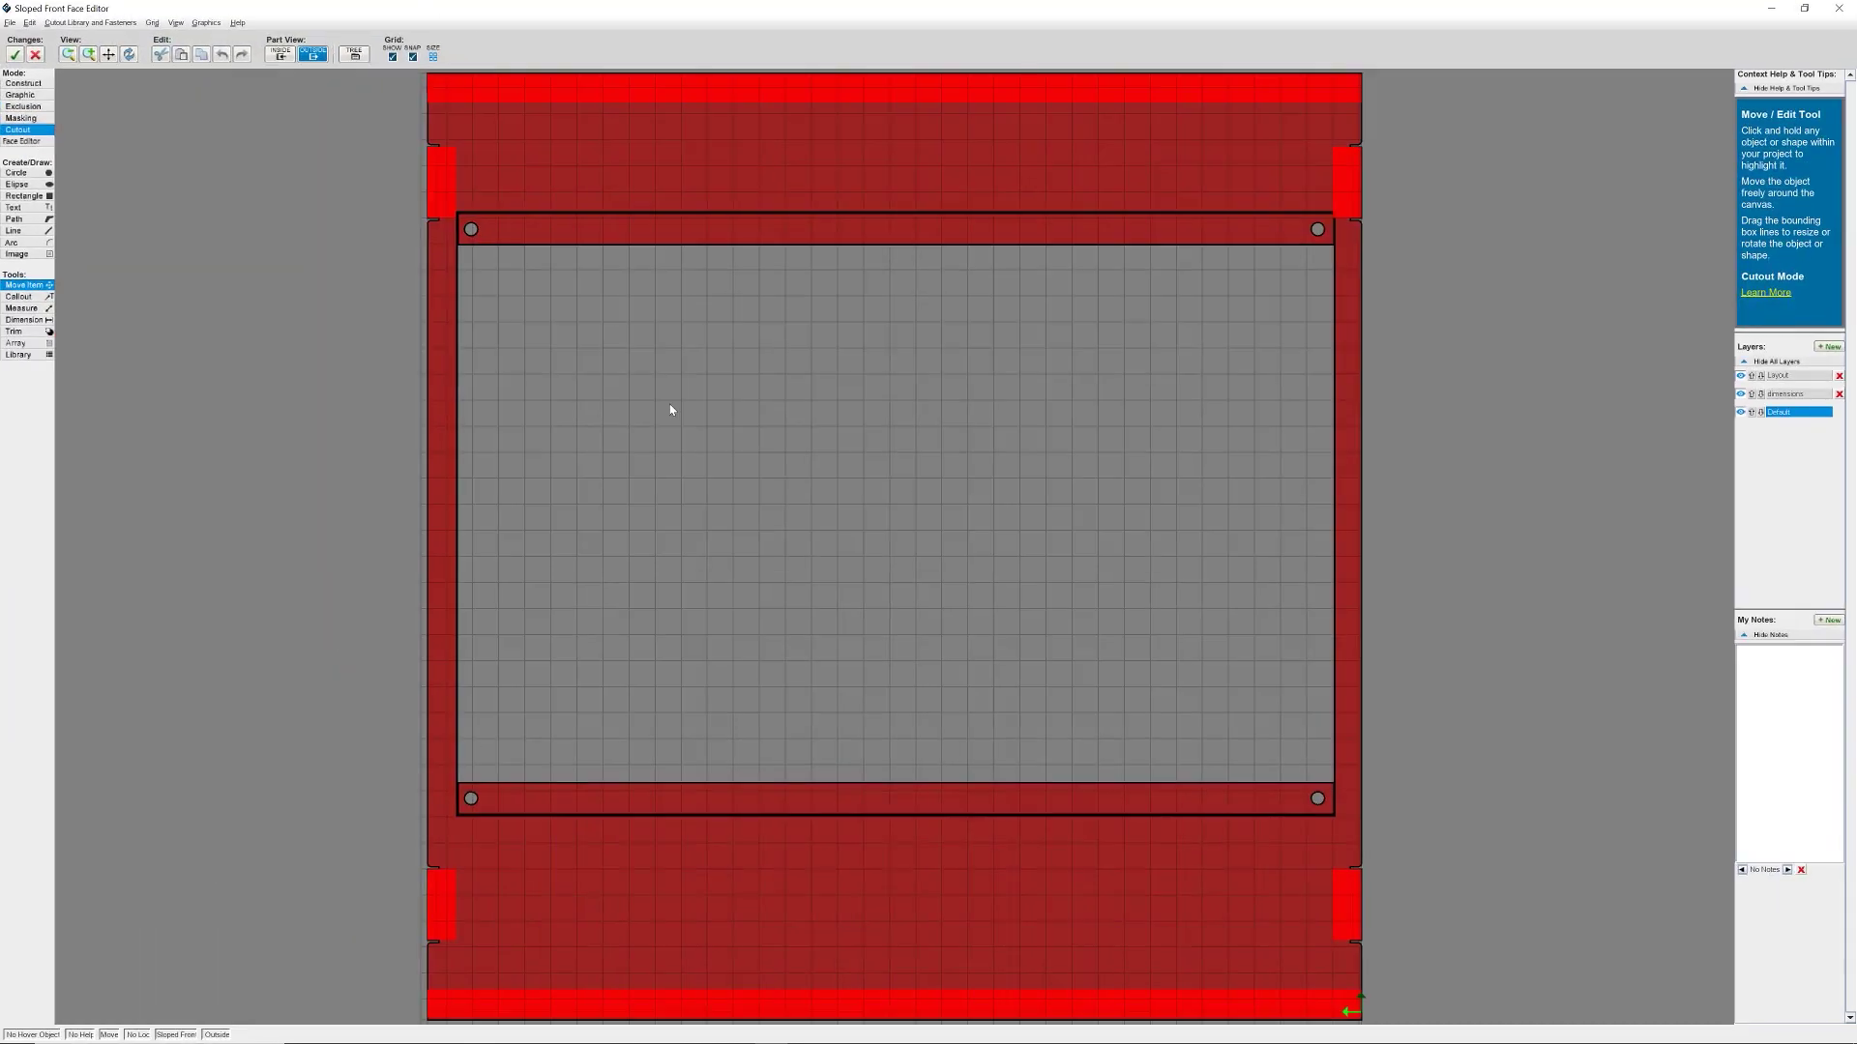
{"action": "left_click", "coordinate": [671, 411]}
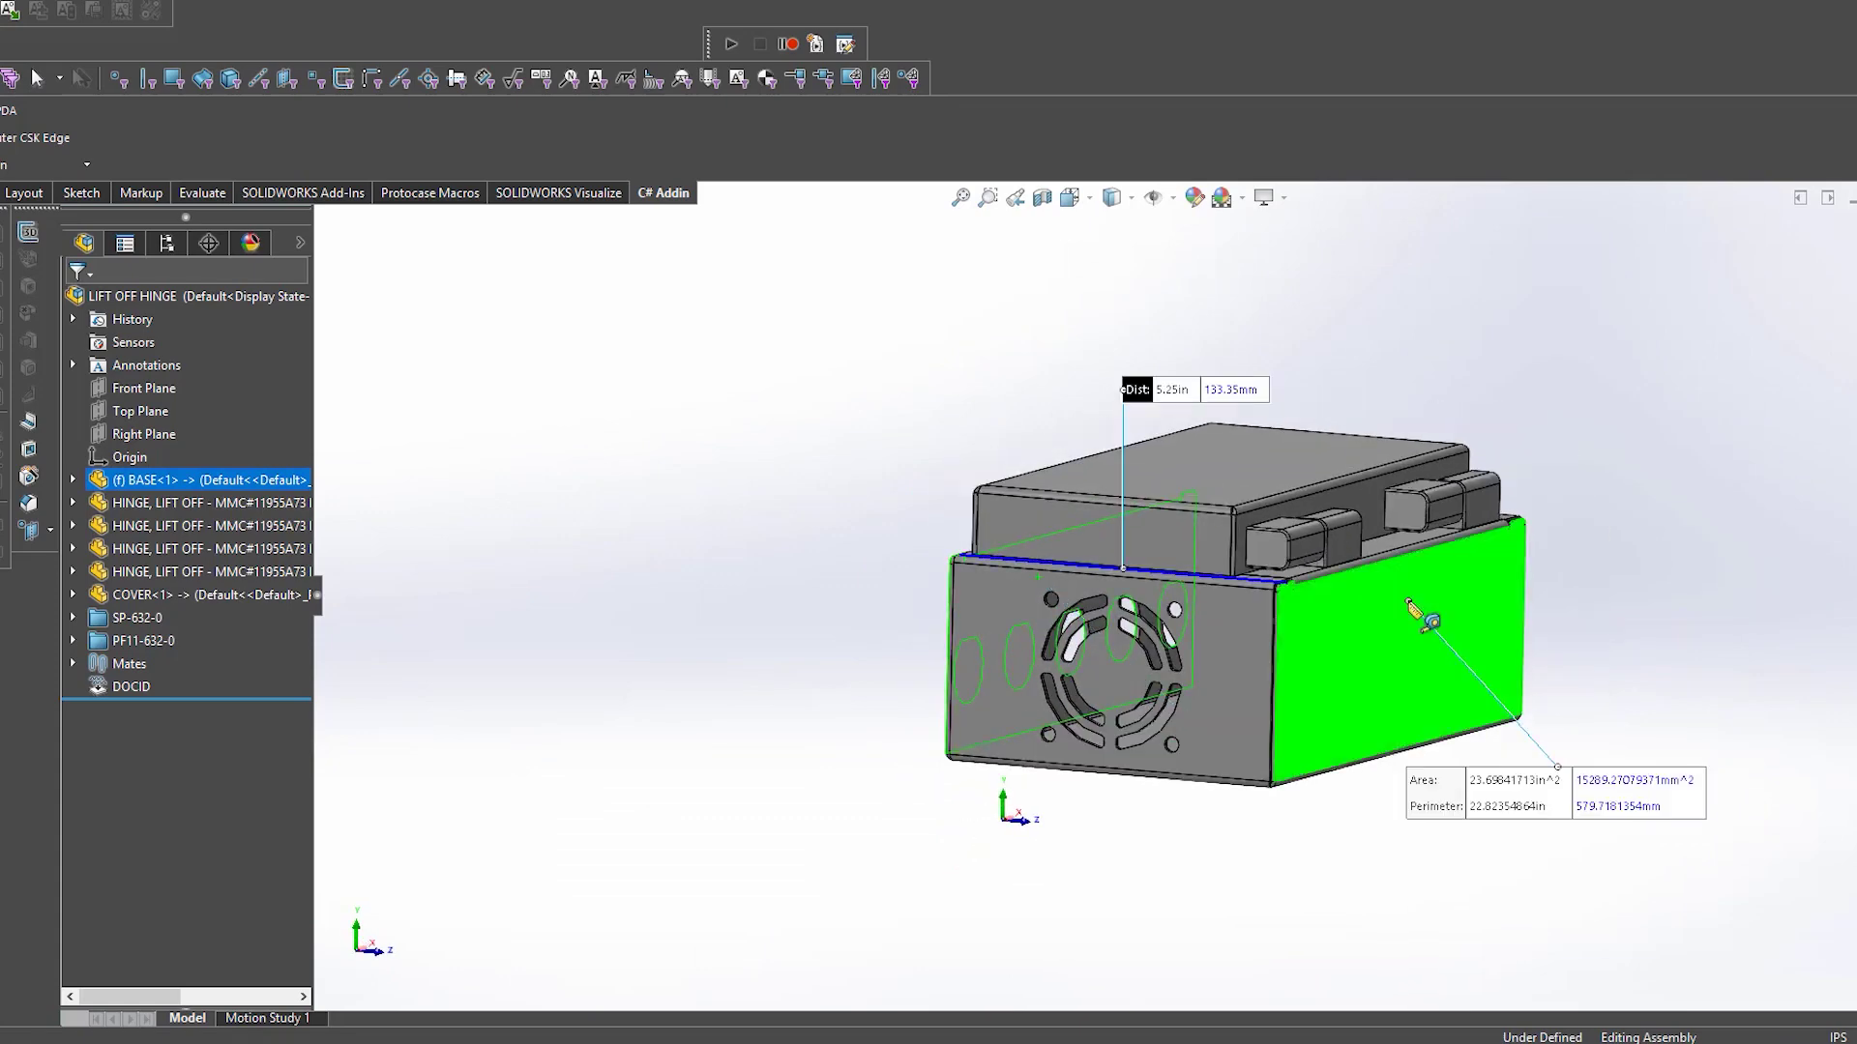
{"action": "key", "text": "Escape"}
{"action": "middle_click_drag", "start_coordinate": [1393, 581], "coordinate": [1117, 464]}
{"action": "scroll", "coordinate": [1118, 464], "scroll_direction": "down", "scroll_amount": 4}
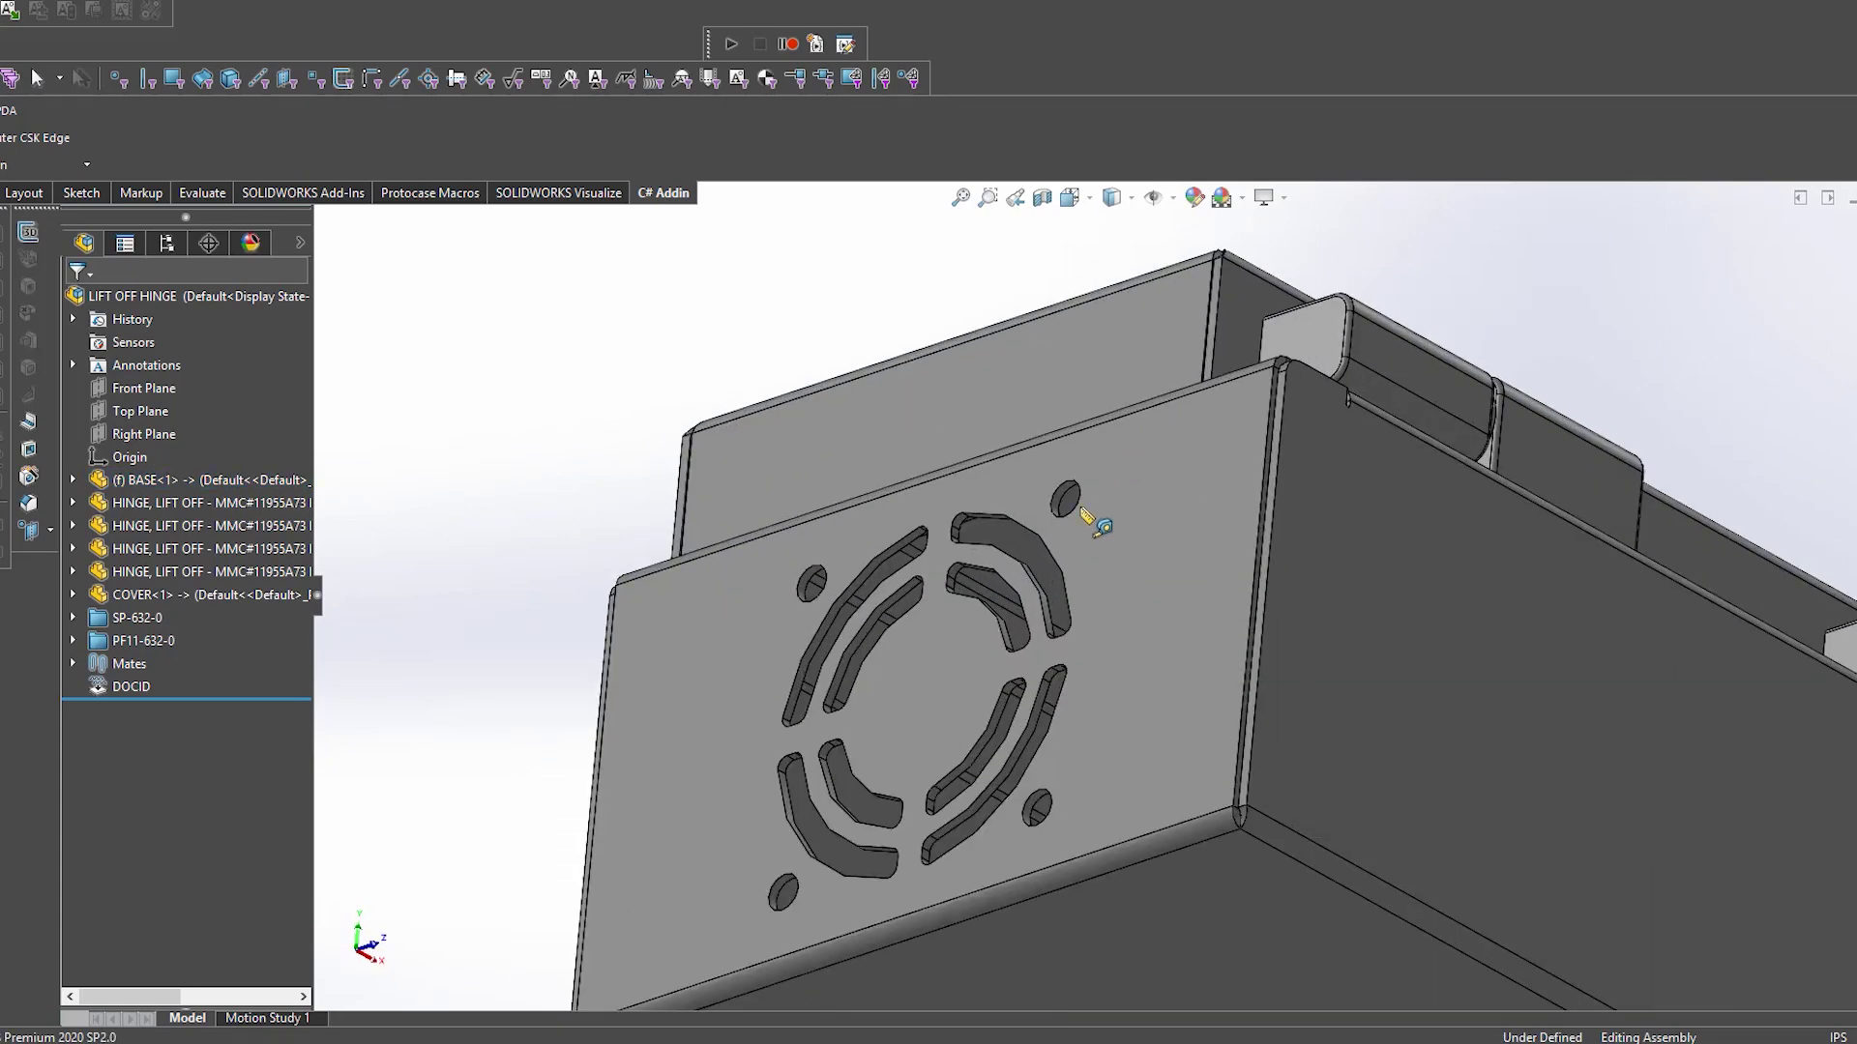
{"action": "scroll", "coordinate": [1074, 505], "scroll_direction": "down", "scroll_amount": 4}
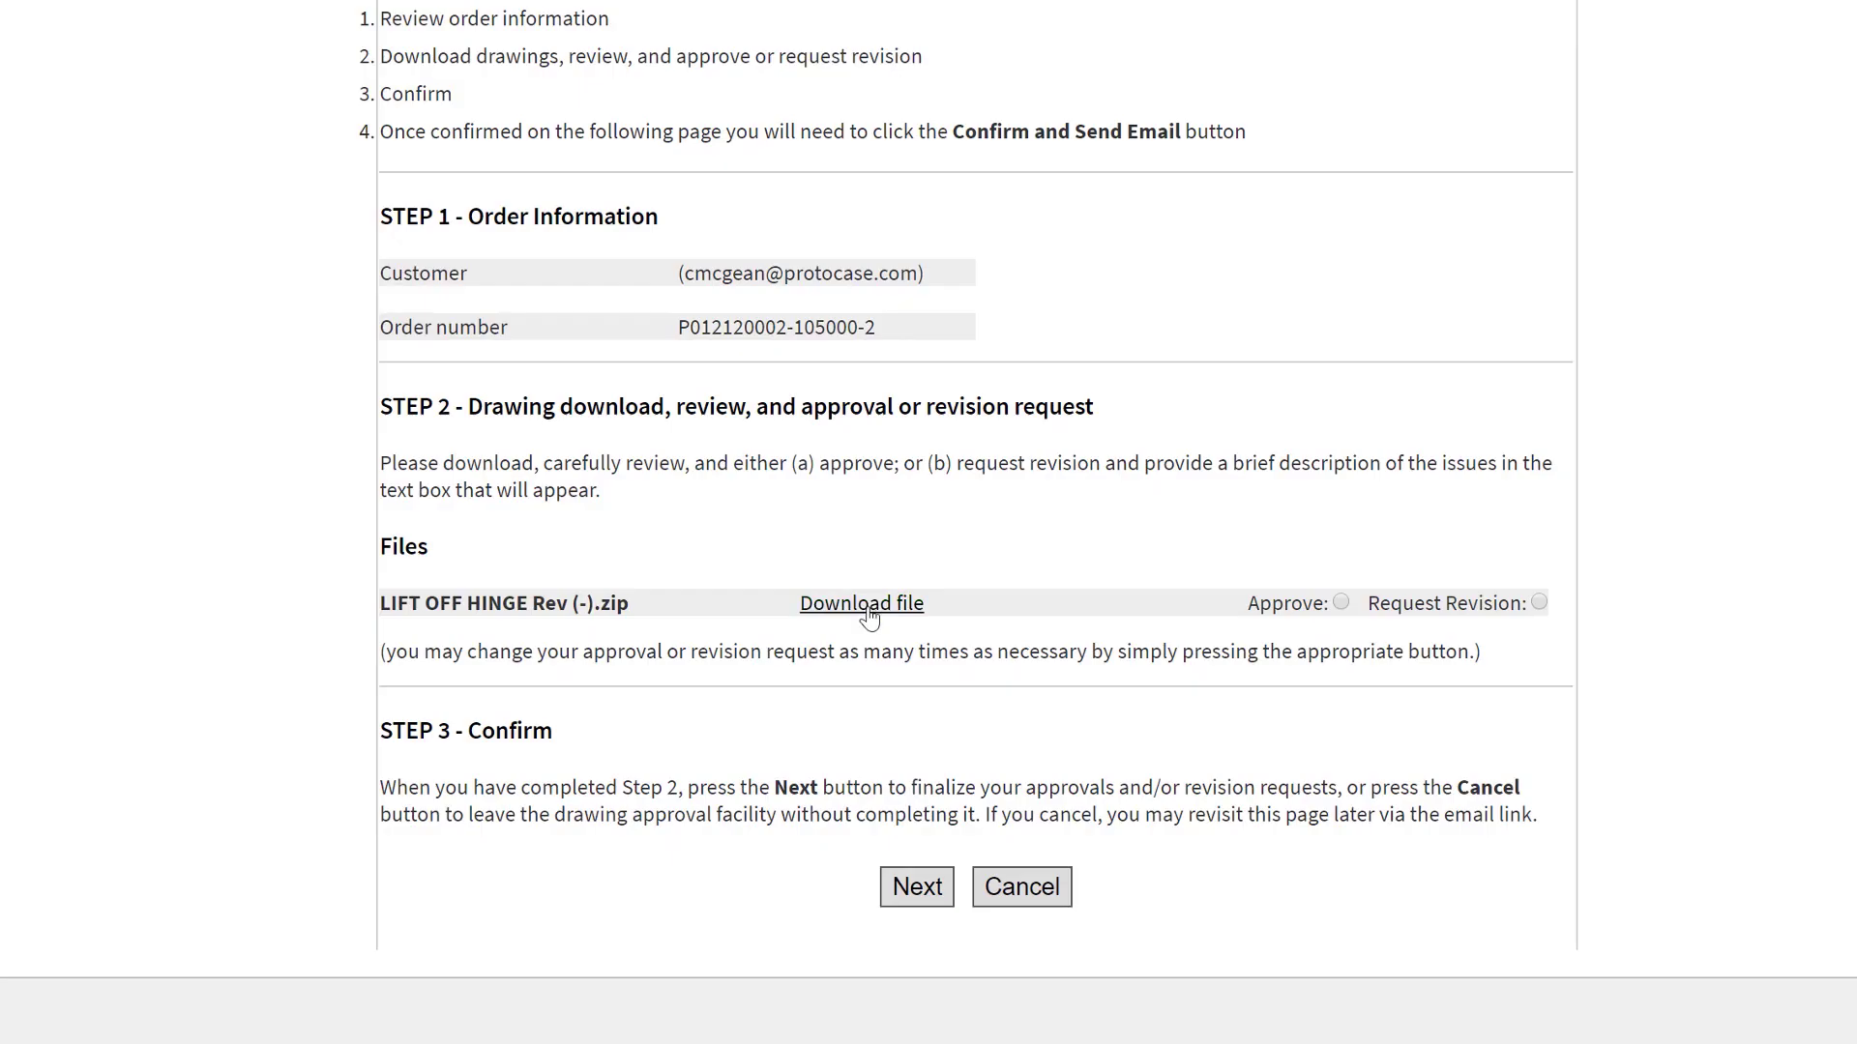